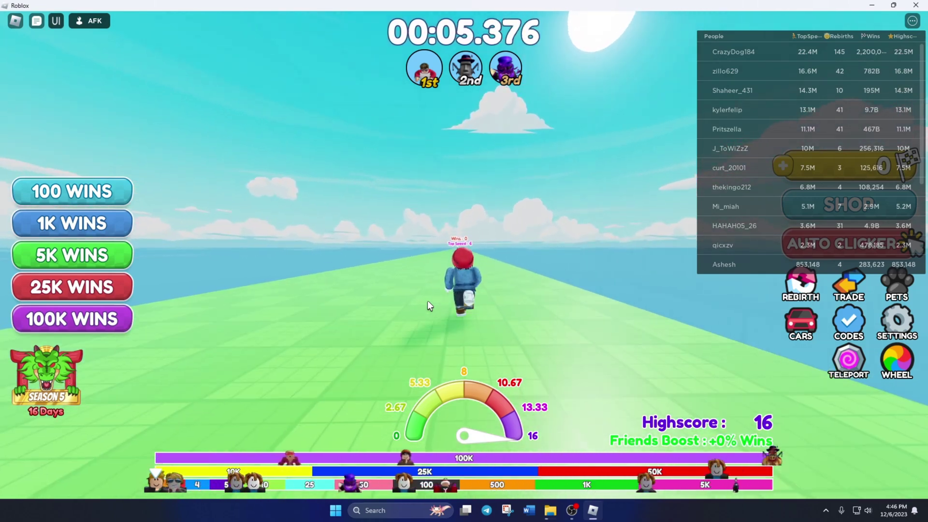
# In Roblox Player's shortcut properties, set Windows 7 compatibility mode, disable fullscreen optimizations, and apply
pyautogui.press('space')
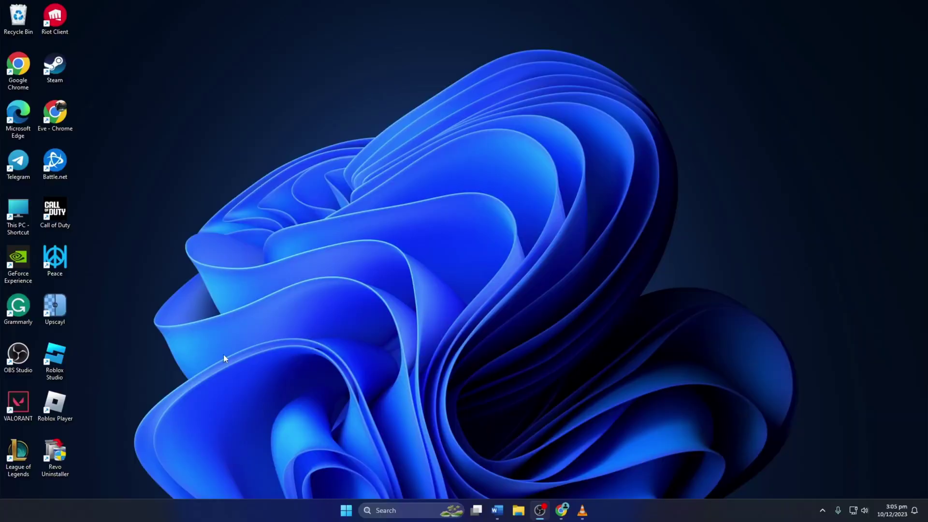
pyautogui.rightClick(62, 404)
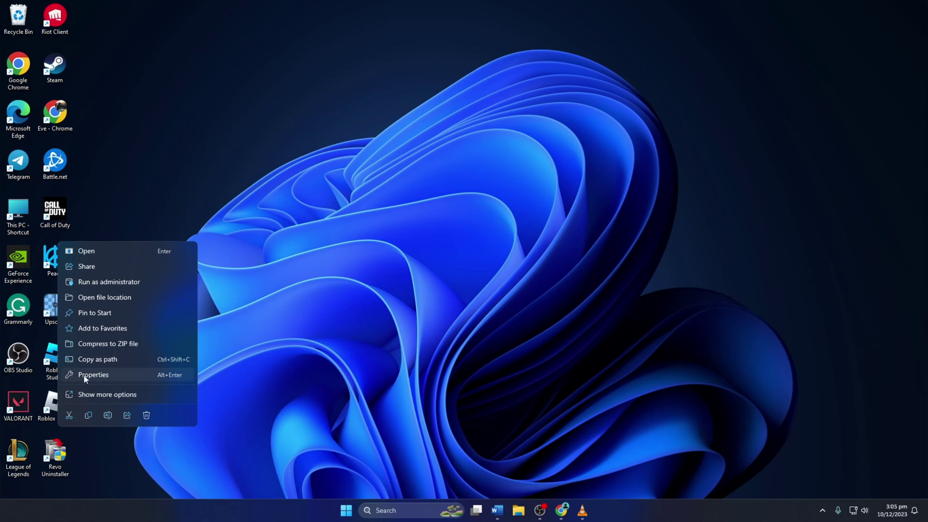
pyautogui.click(101, 377)
pyautogui.moveTo(169, 182); pyautogui.dragTo(471, 74)
pyautogui.click(505, 103)
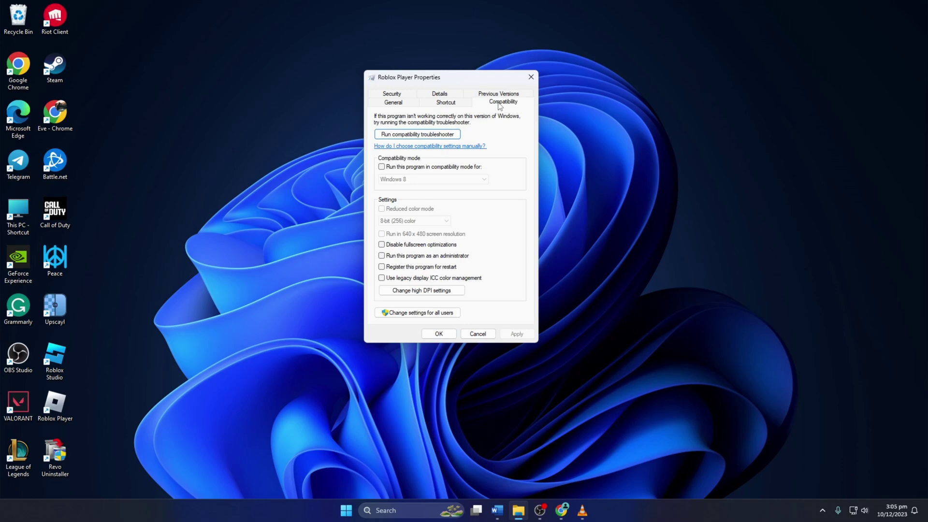
pyautogui.click(418, 168)
pyautogui.click(426, 179)
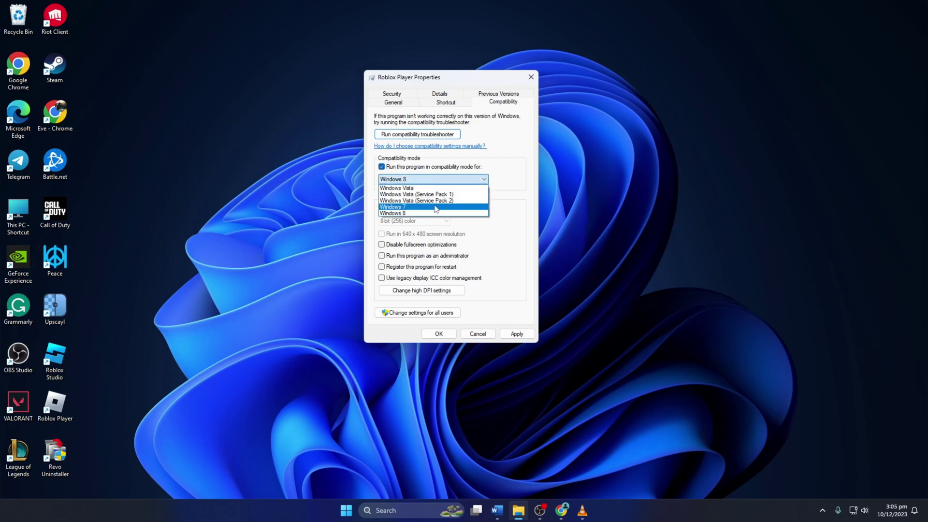
pyautogui.click(417, 208)
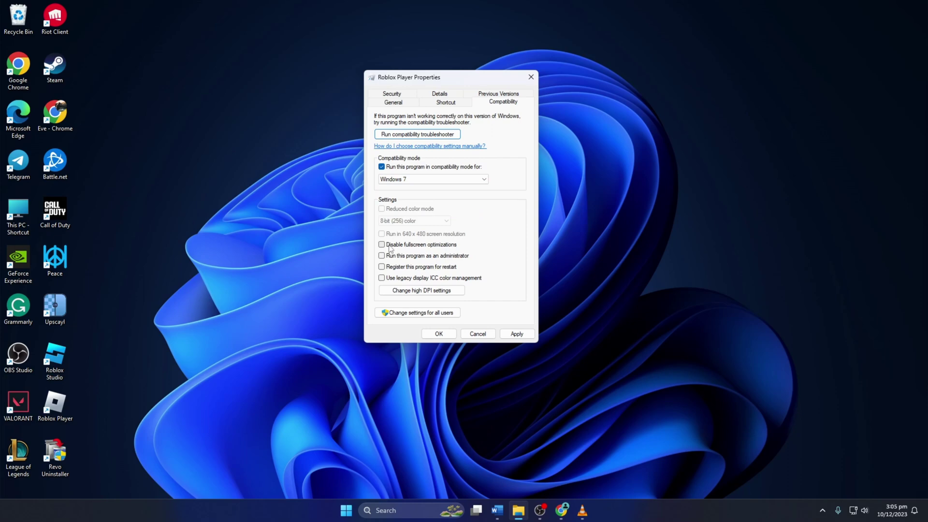
pyautogui.click(410, 248)
pyautogui.click(516, 334)
pyautogui.click(439, 334)
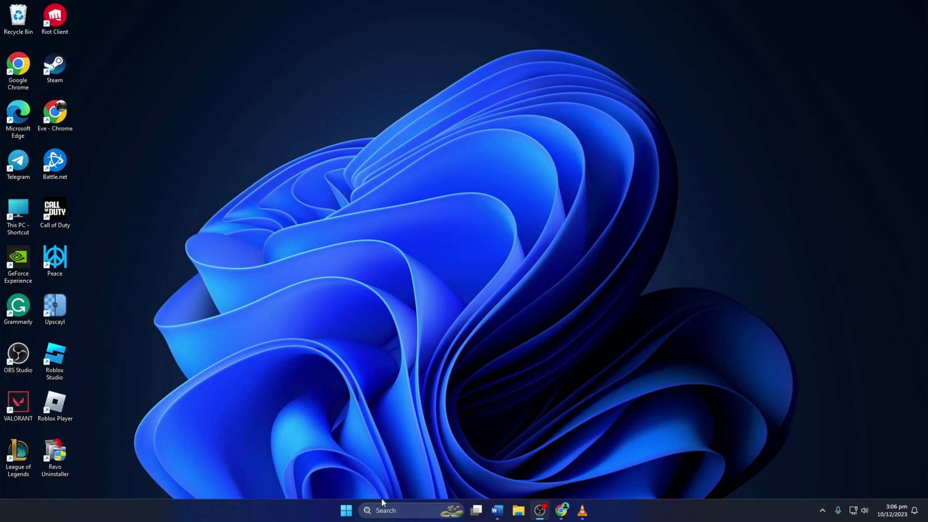
# Run a Windows Update check in Settings, confirm it is up to date, and close Settings
pyautogui.click(346, 510)
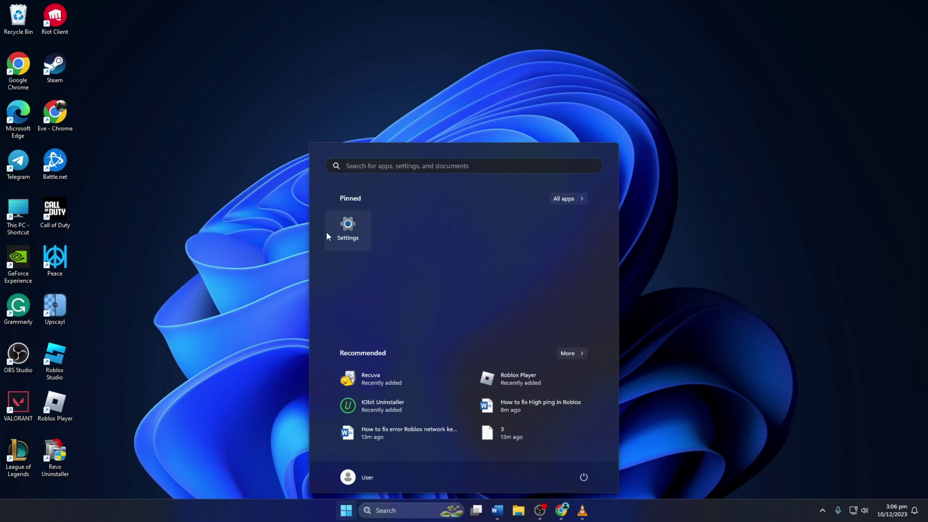
pyautogui.click(348, 236)
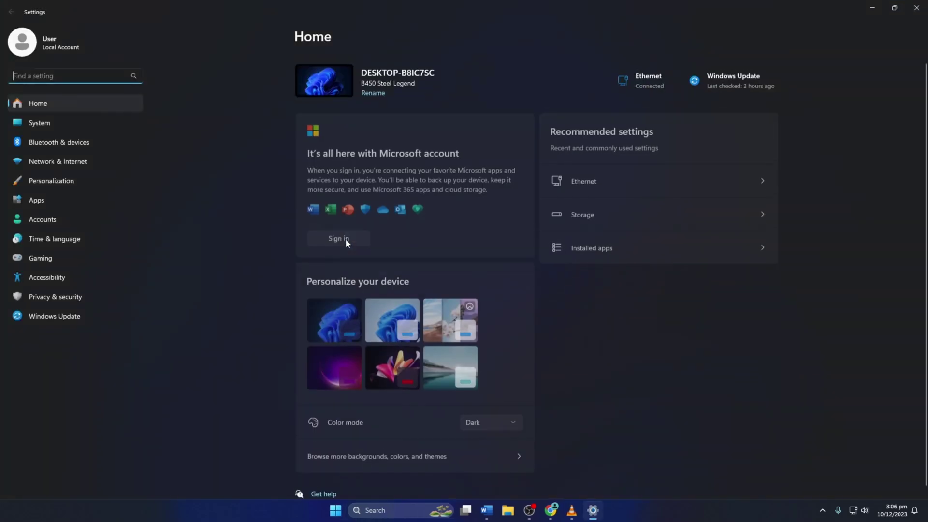
pyautogui.click(64, 316)
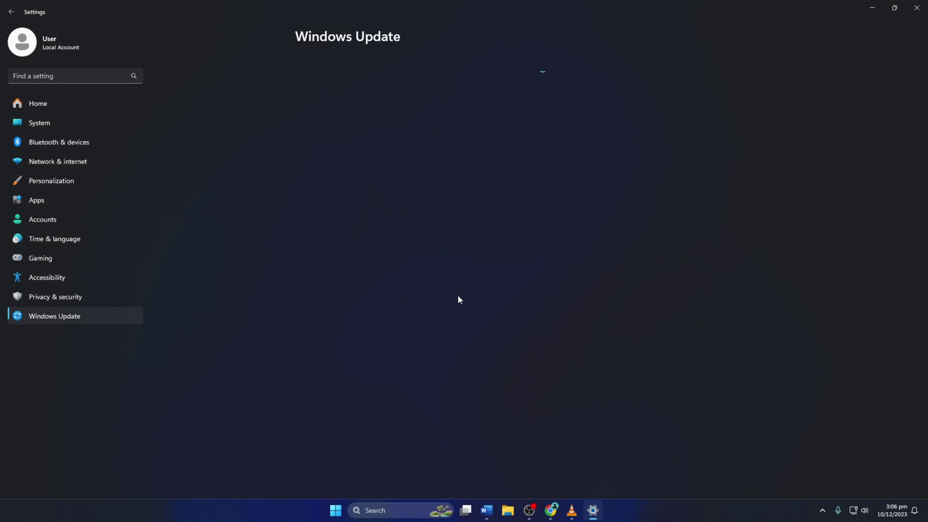
pyautogui.click(744, 82)
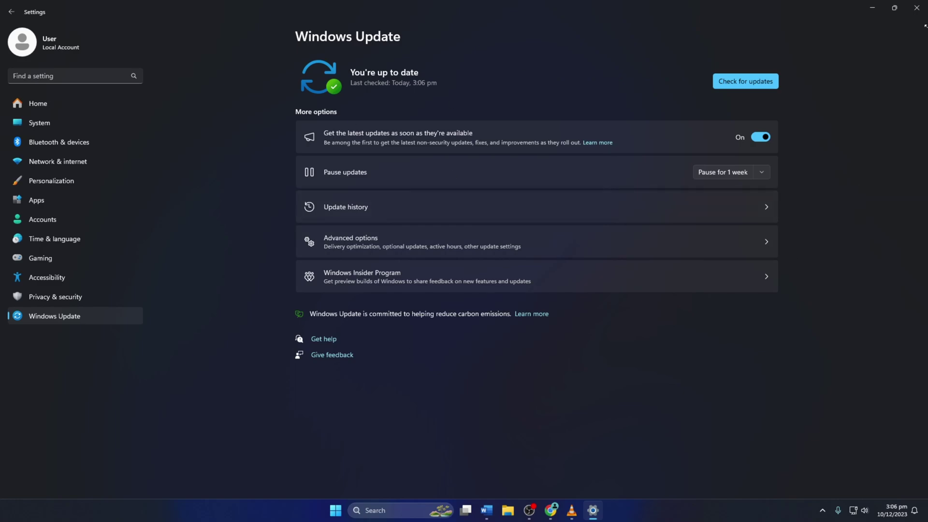
pyautogui.click(917, 7)
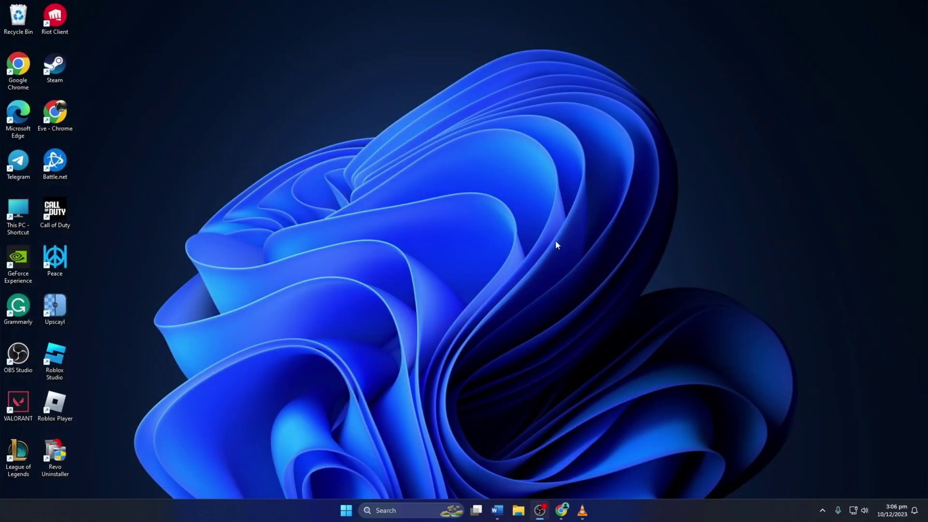
# Find Device Manager through search with 'de' and open it maximized
pyautogui.click(398, 511)
pyautogui.write('de')
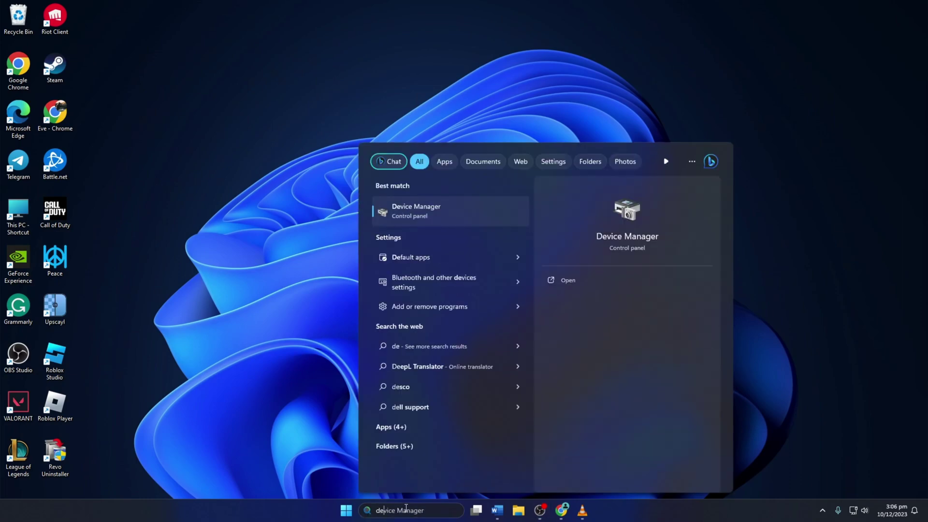
pyautogui.press('Tab')
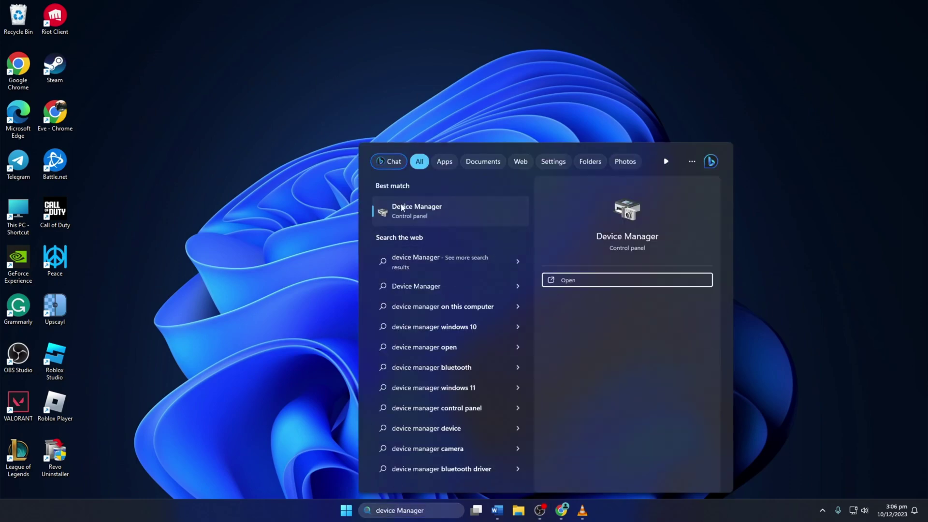
pyautogui.click(419, 208)
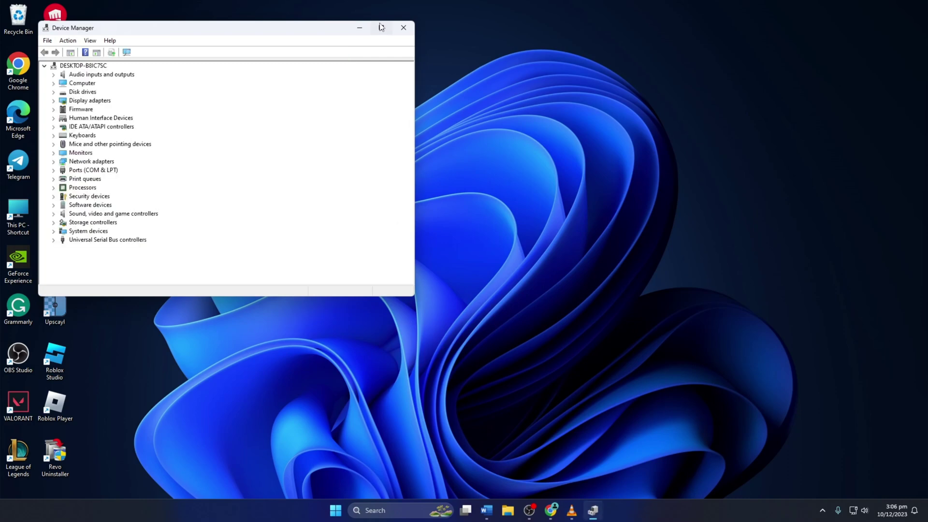
pyautogui.click(382, 27)
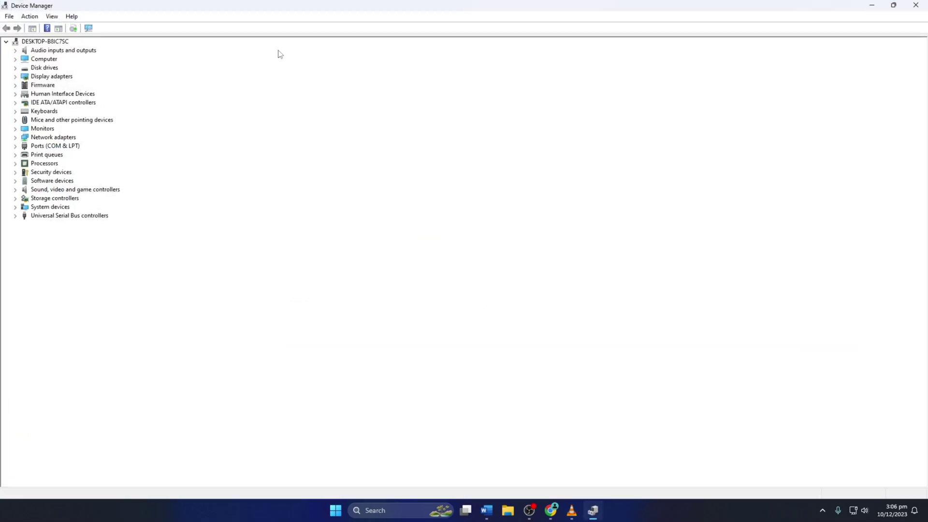
# Search automatically for an updated driver for the NVIDIA GeForce GTX 1660 SUPER
pyautogui.click(16, 77)
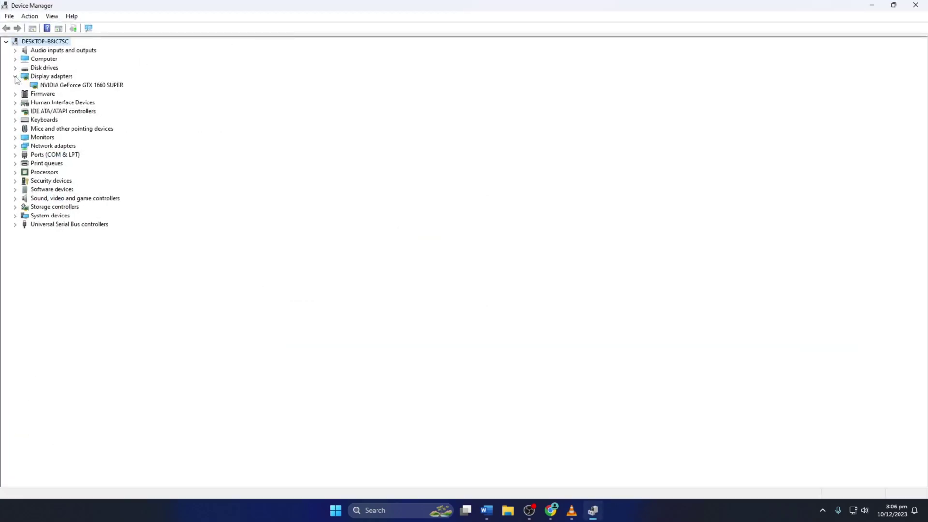
pyautogui.rightClick(93, 87)
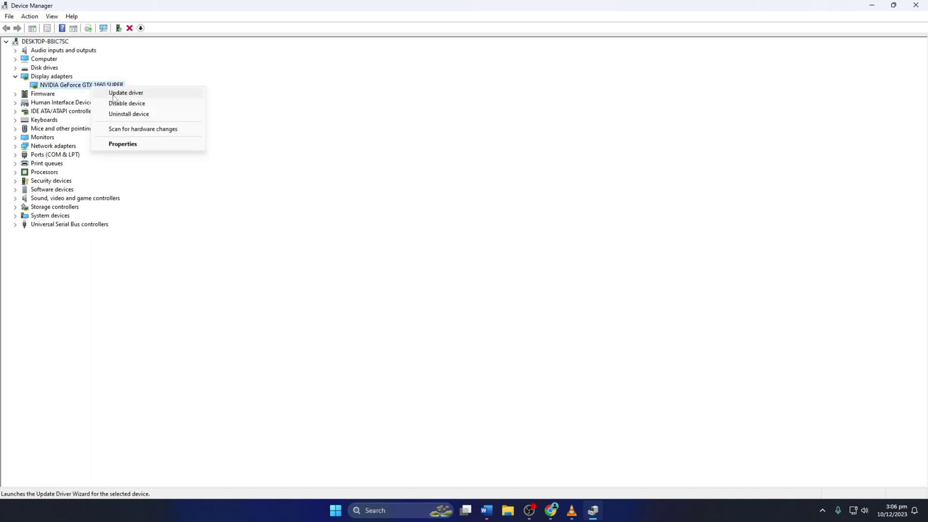
pyautogui.click(146, 97)
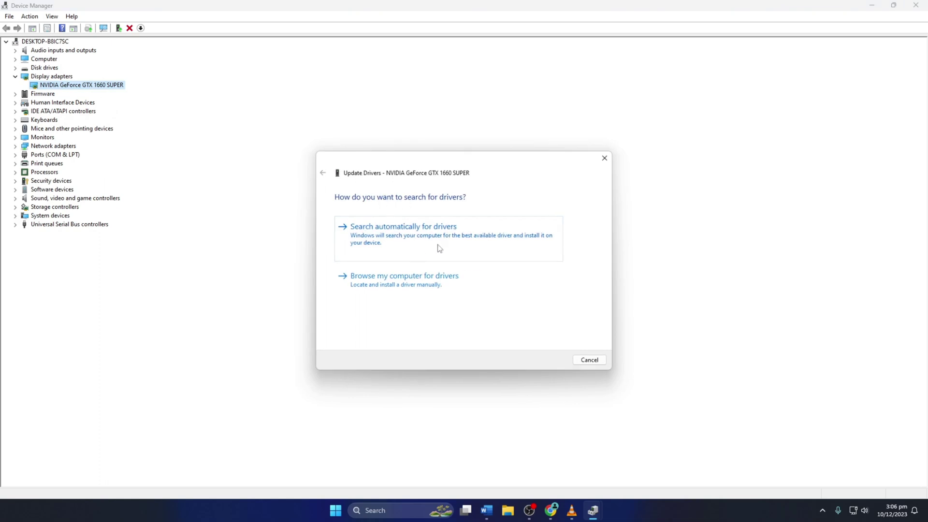
pyautogui.click(423, 237)
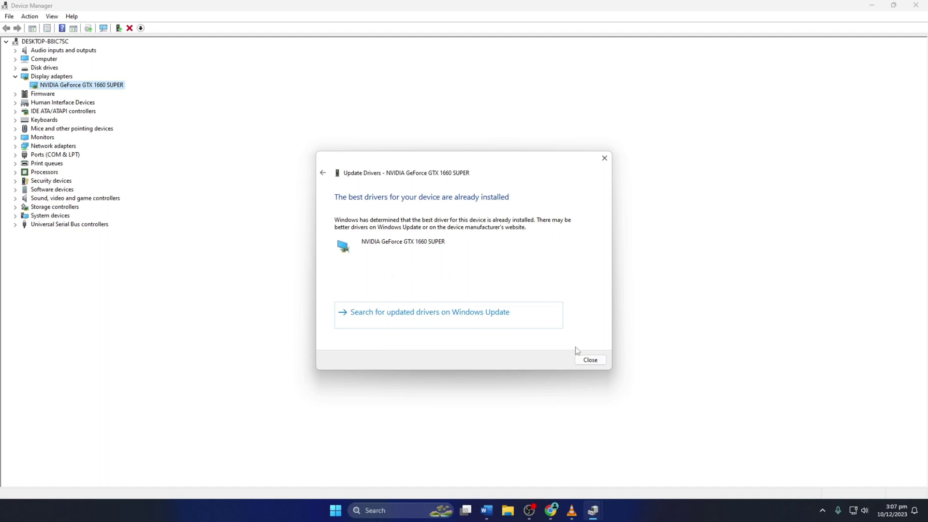
# Dismiss the search result and bring up the NVIDIA card's list of available drivers
pyautogui.click(586, 360)
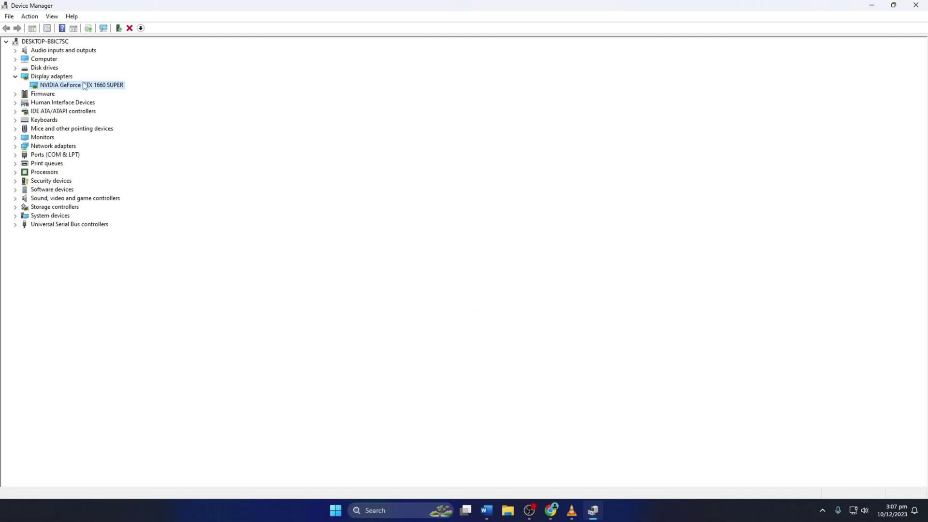
pyautogui.rightClick(73, 85)
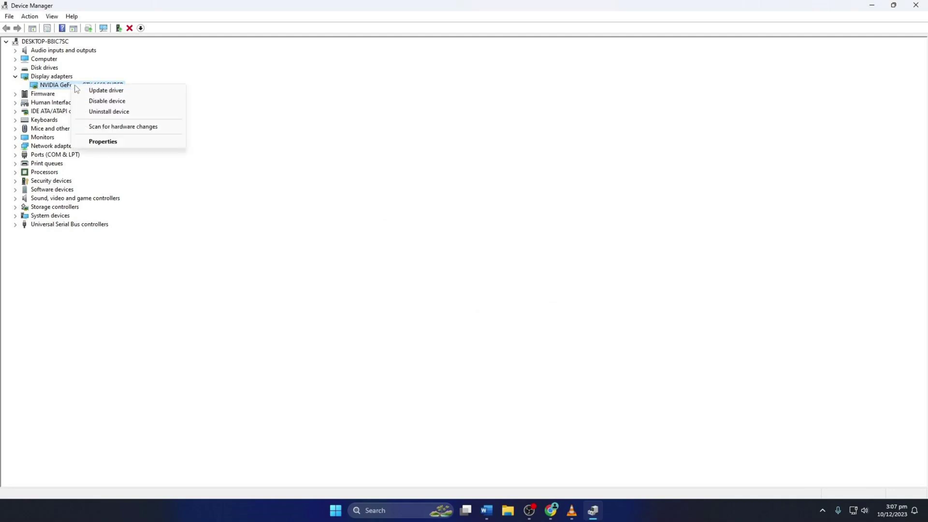
pyautogui.click(107, 90)
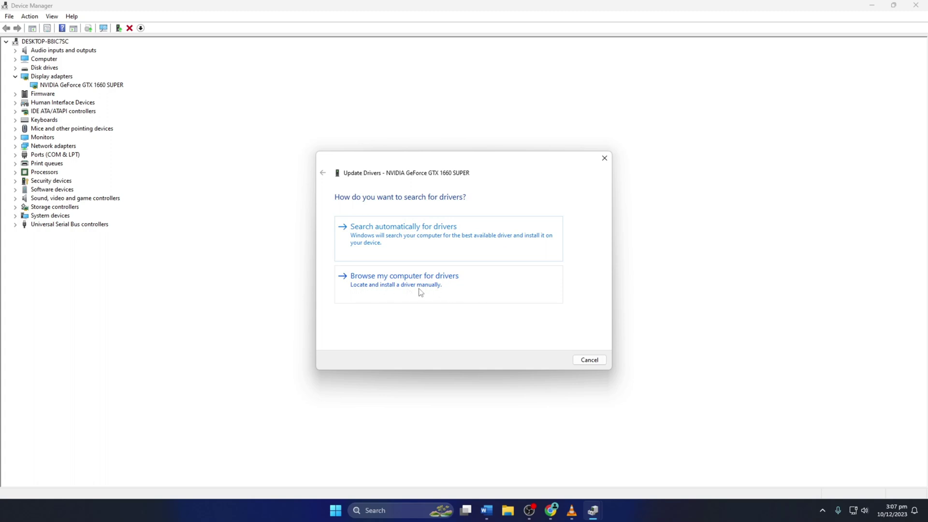
pyautogui.click(463, 286)
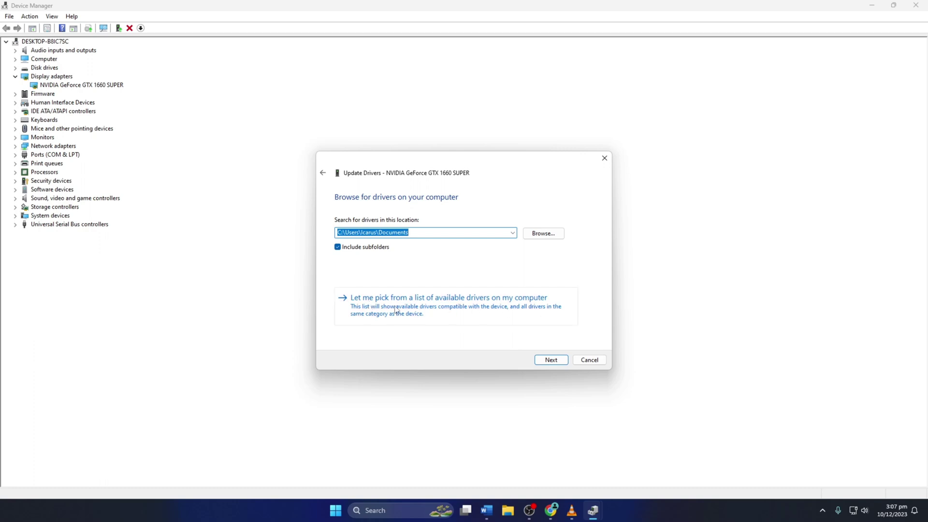
pyautogui.click(531, 307)
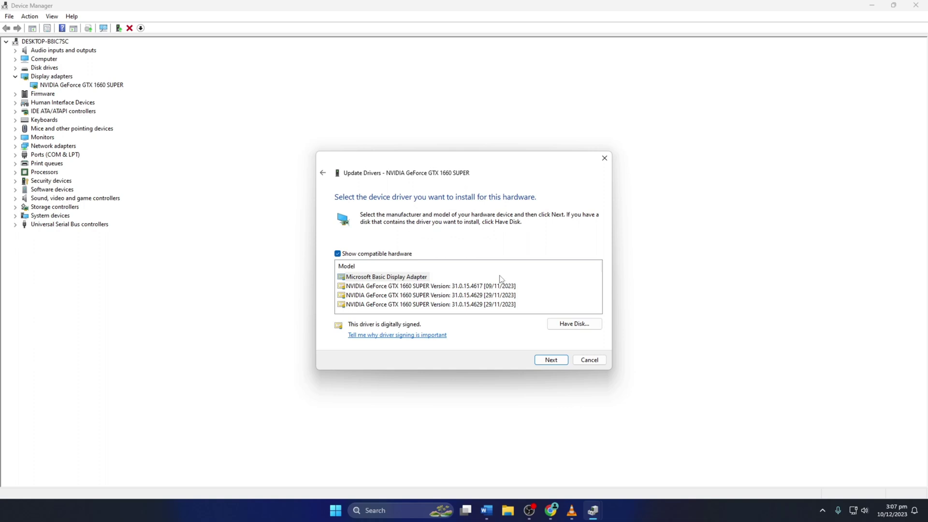
# Install driver version 31.0.15.4629 from the list and close the wizard
pyautogui.click(425, 296)
pyautogui.click(436, 306)
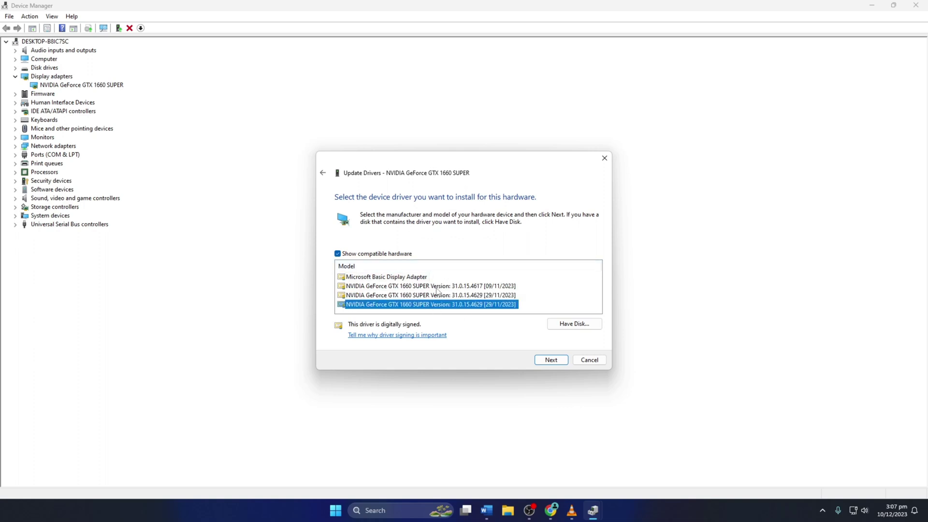
pyautogui.click(437, 288)
pyautogui.click(471, 297)
pyautogui.click(471, 306)
pyautogui.press('Return')
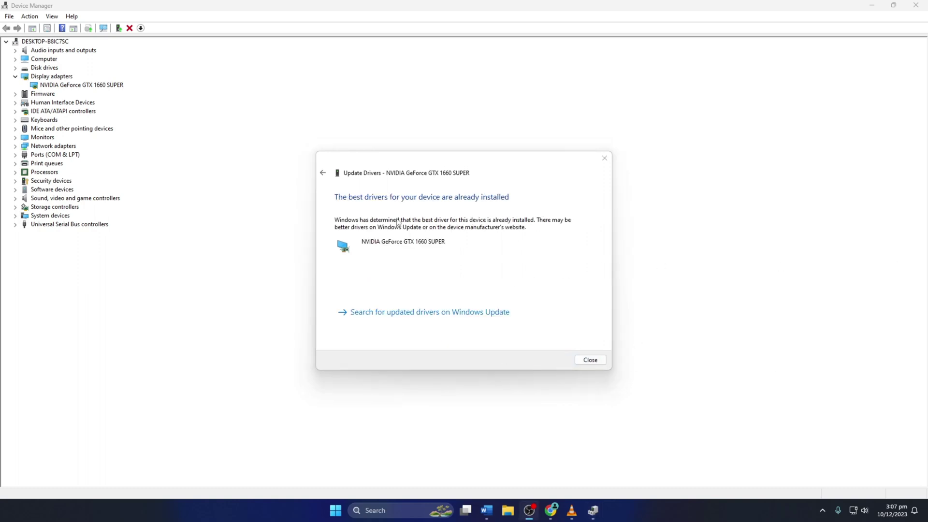
pyautogui.click(590, 360)
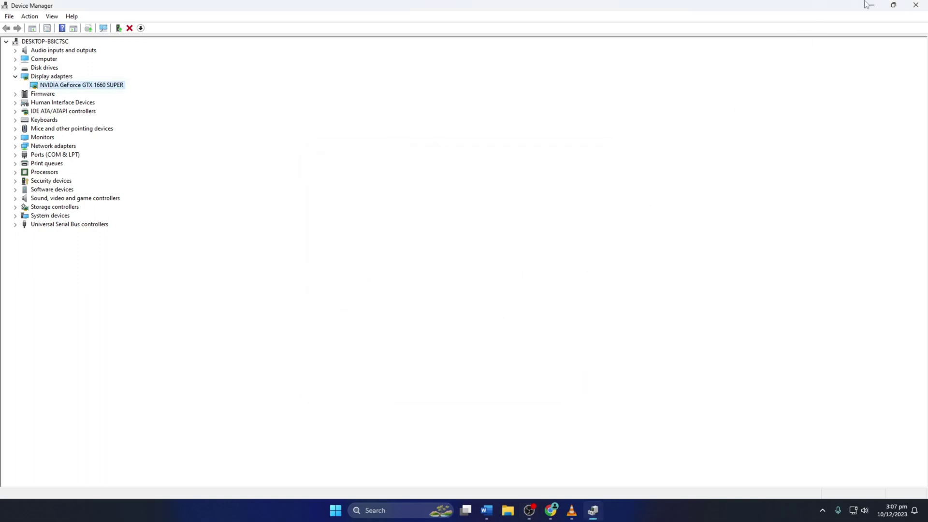
# Close Device Manager and browse the NVIDIA, AMD and Intel driver download tabs in Chrome
pyautogui.click(916, 5)
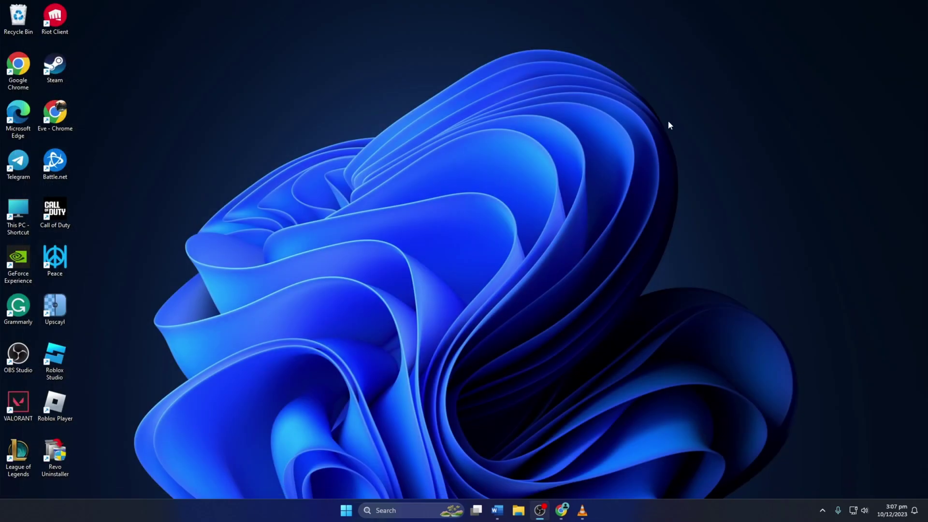
pyautogui.click(561, 511)
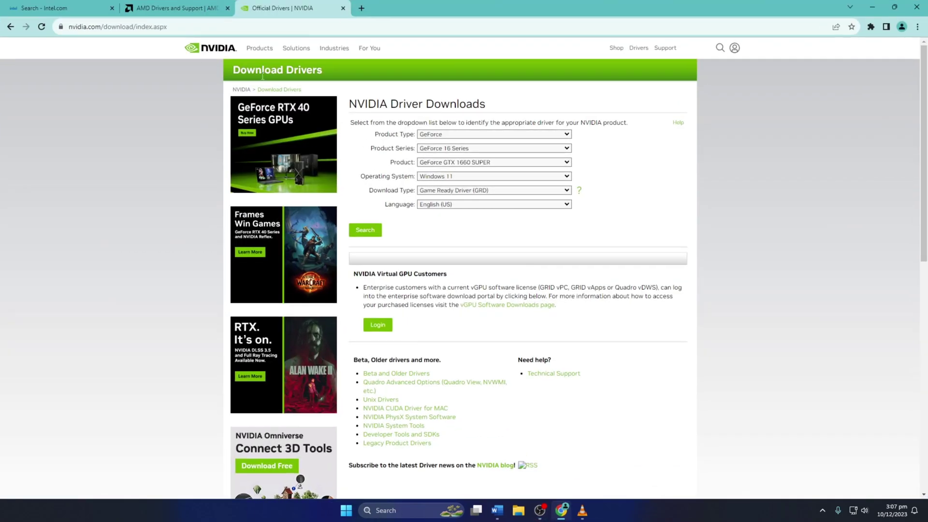
pyautogui.click(177, 8)
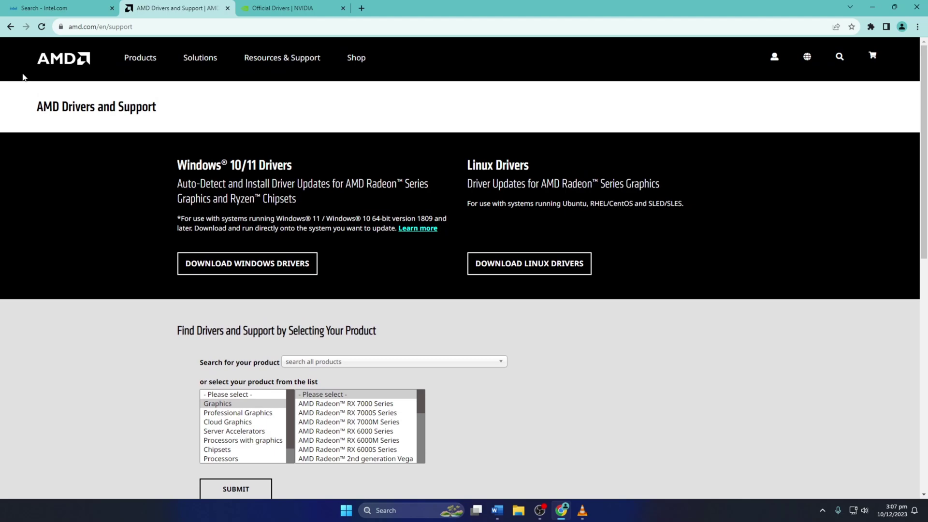
pyautogui.scroll(-3, 358, 270)
pyautogui.click(74, 11)
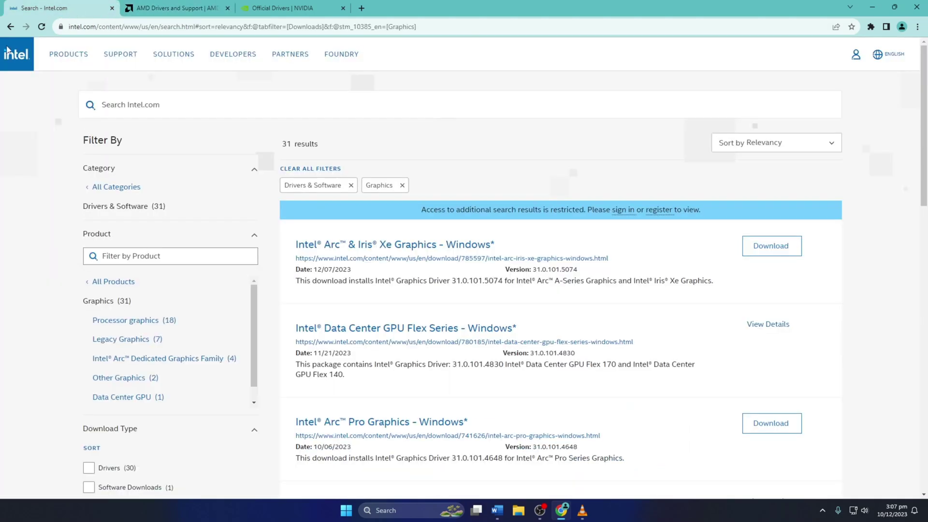
pyautogui.scroll(-3, 405, 165)
pyautogui.scroll(-2, 405, 165)
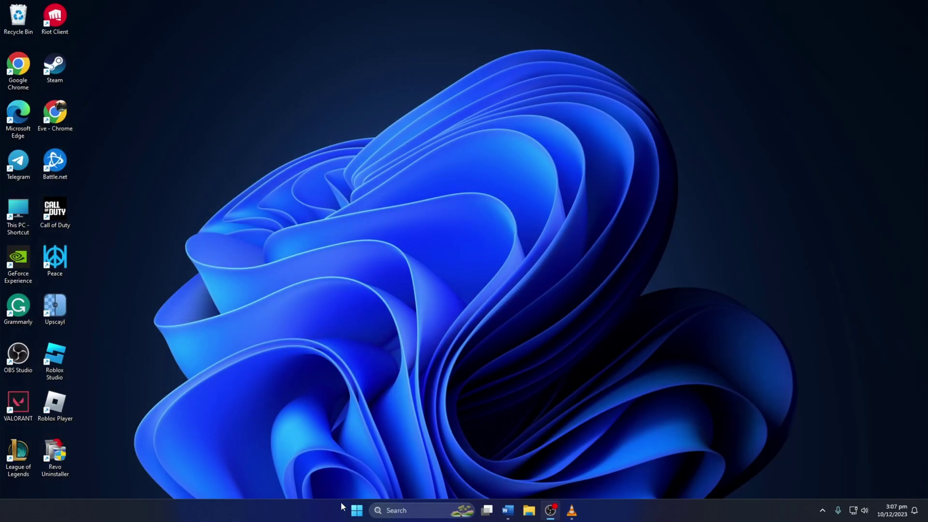
# Restart the PC from the Start menu
pyautogui.click(356, 510)
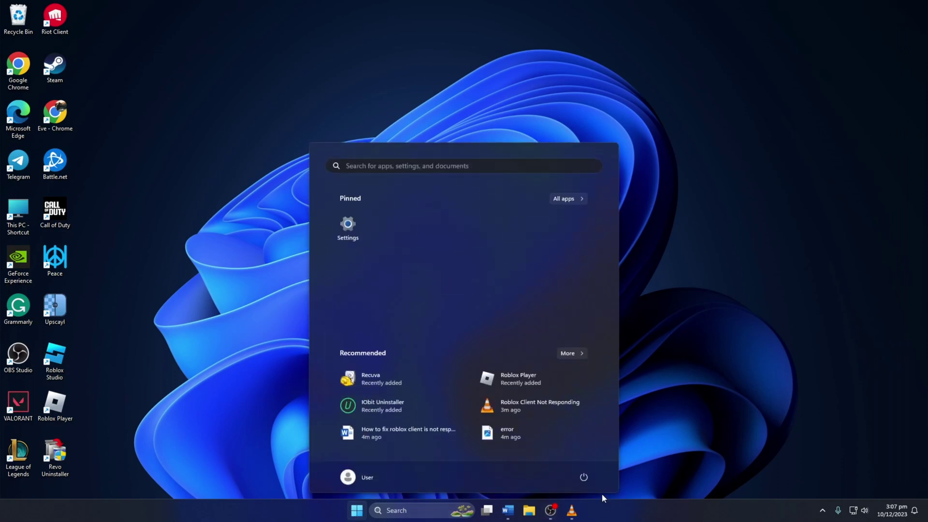
pyautogui.click(584, 477)
pyautogui.click(578, 457)
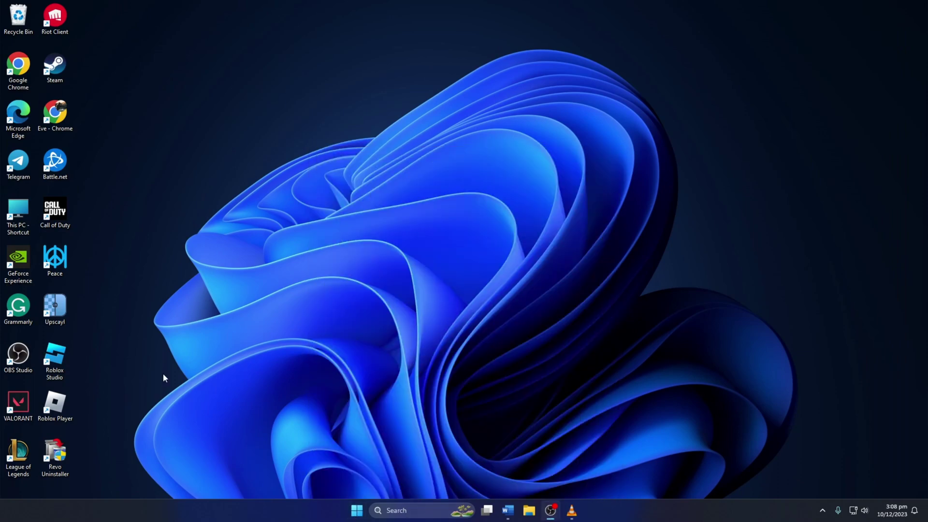
# Relaunch Roblox Player from the desktop, browse its Home page, then close it
pyautogui.doubleClick(57, 391)
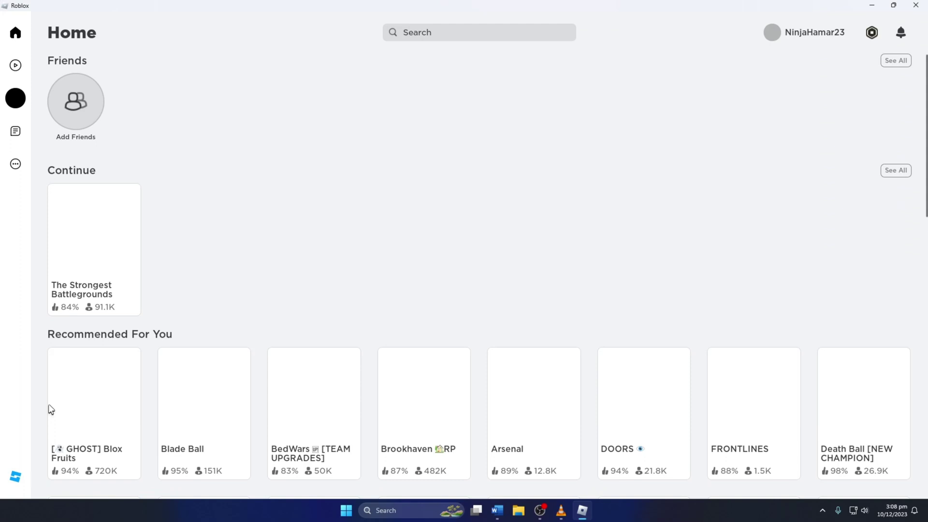
pyautogui.scroll(-2, 337, 277)
pyautogui.scroll(-10, 571, 201)
pyautogui.scroll(10, 572, 239)
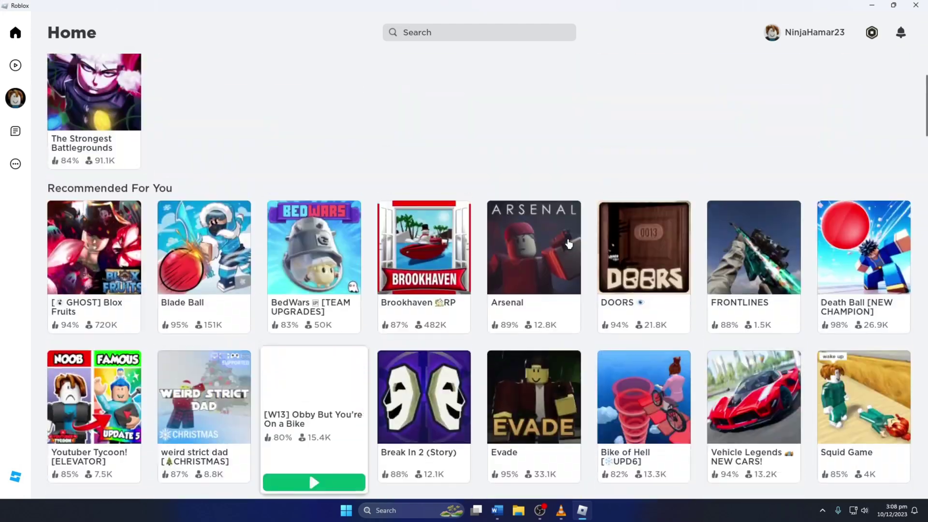
pyautogui.scroll(-10, 619, 279)
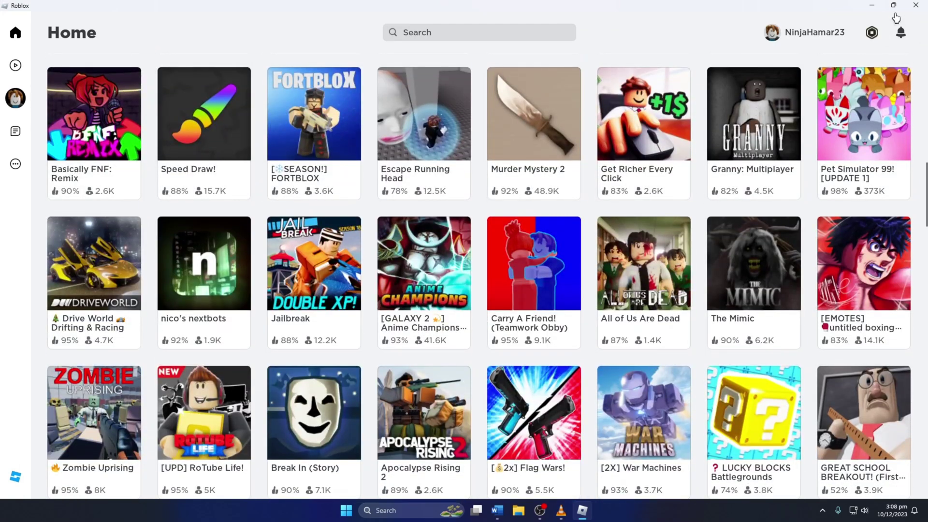
pyautogui.click(907, 5)
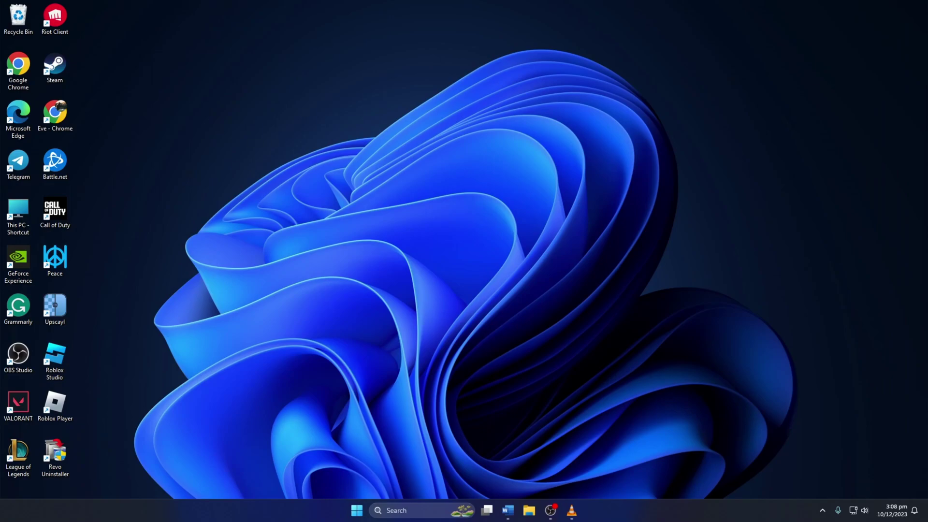